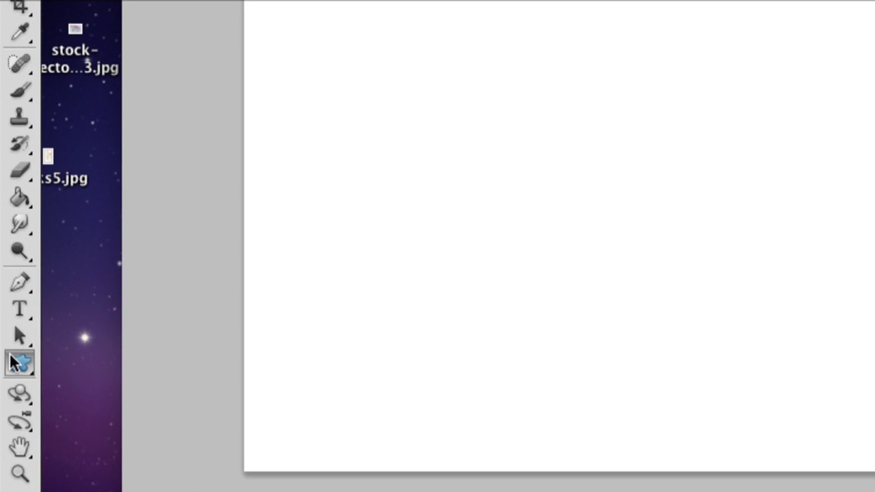
# - Select the Custom Shape Tool from the shape tools
pyautogui.click(11, 362)
pyautogui.click(84, 357)
pyautogui.click(22, 367)
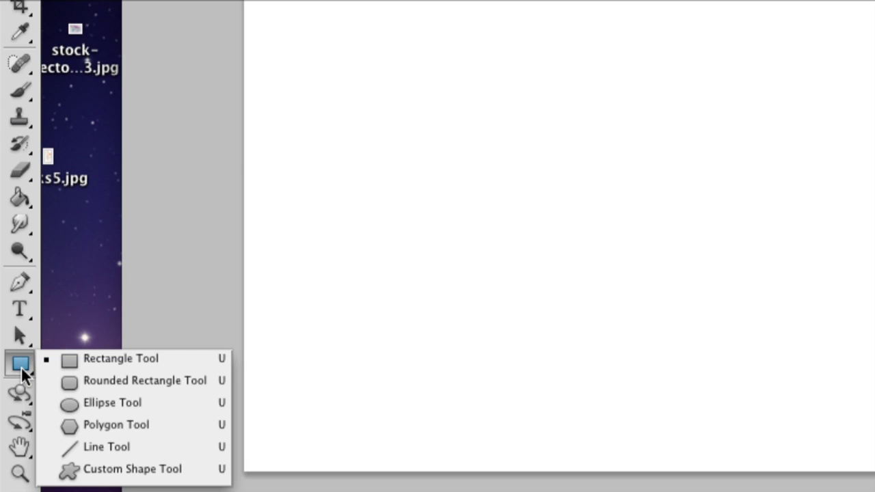
pyautogui.click(98, 476)
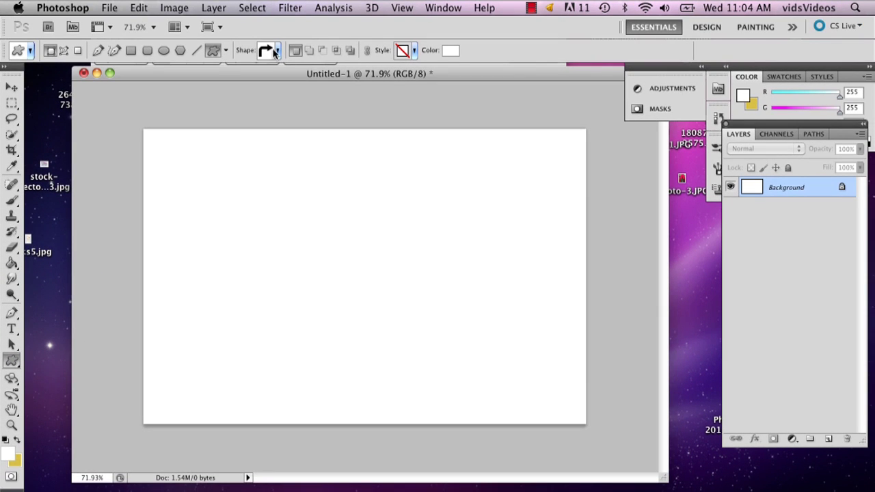
# - Replace the shape library with the Arrows set and pick the right-angled bent arrow
pyautogui.click(277, 53)
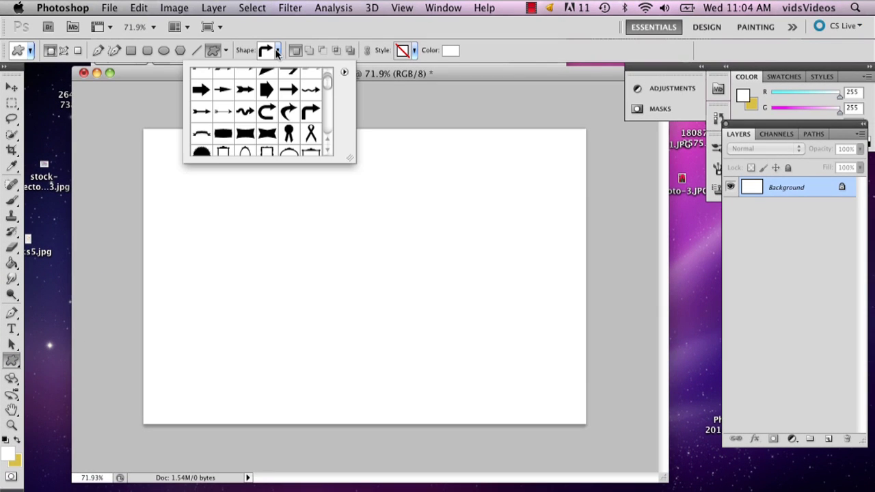
pyautogui.scroll(3, 270, 156)
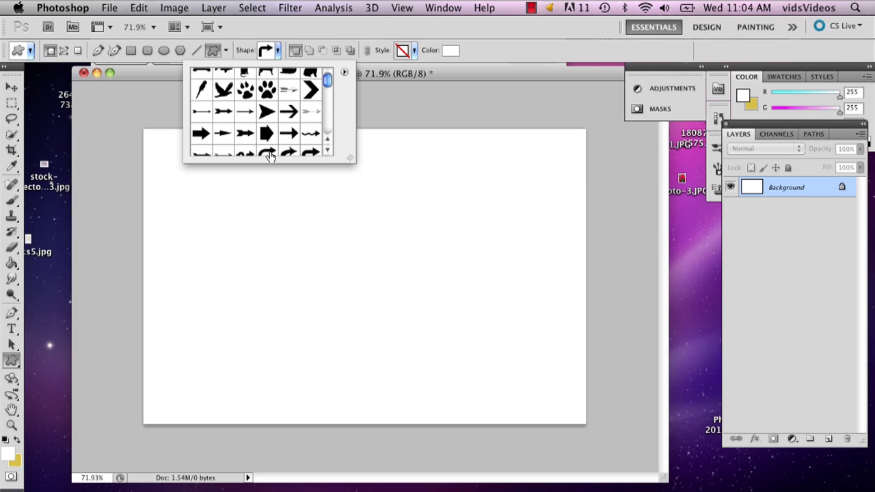
pyautogui.click(347, 72)
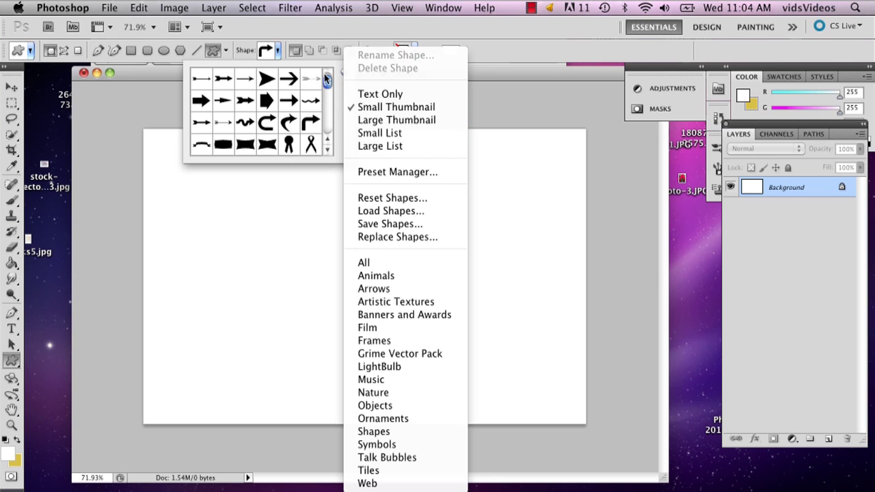
pyautogui.click(335, 81)
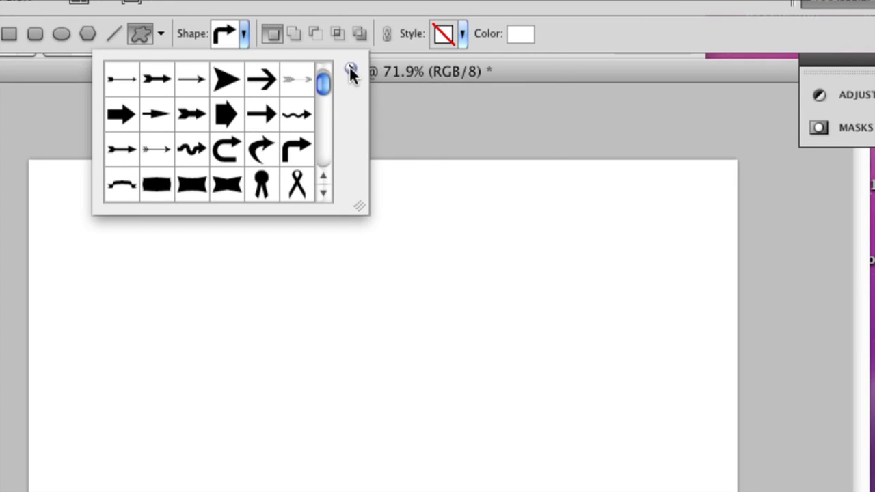
pyautogui.click(349, 72)
pyautogui.click(424, 416)
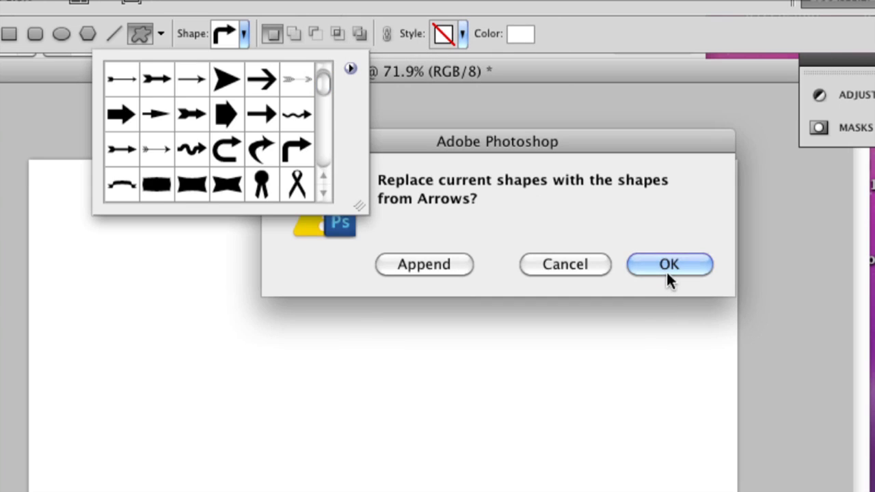
pyautogui.click(669, 277)
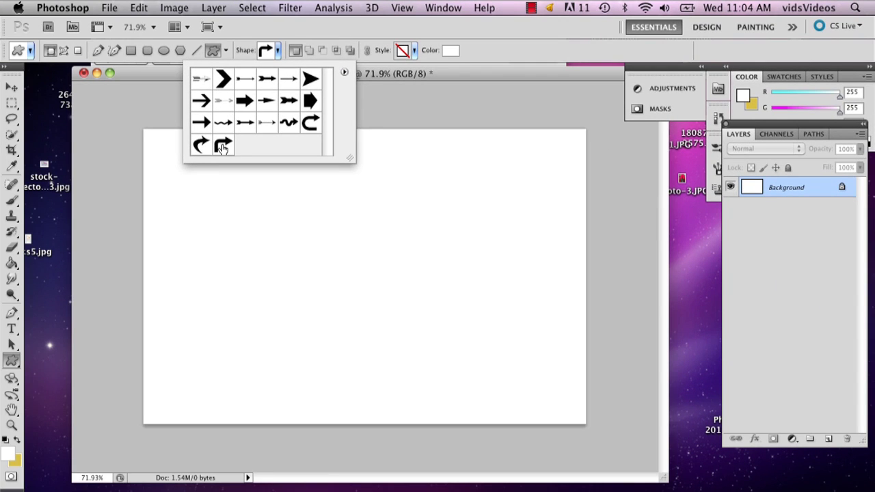
pyautogui.click(223, 147)
# - Draw the bent arrow on the left of the canvas and fill it with red e91e1e
pyautogui.click(458, 71)
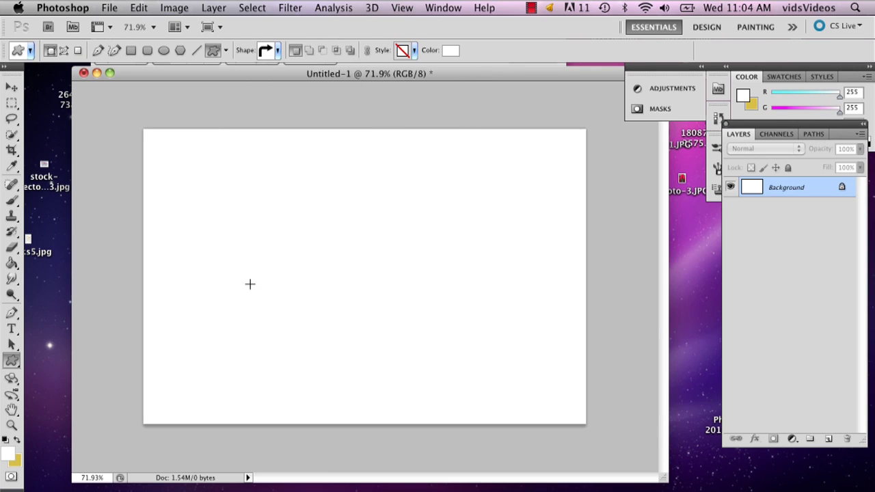
pyautogui.moveTo(220, 222); pyautogui.dragTo(412, 401)
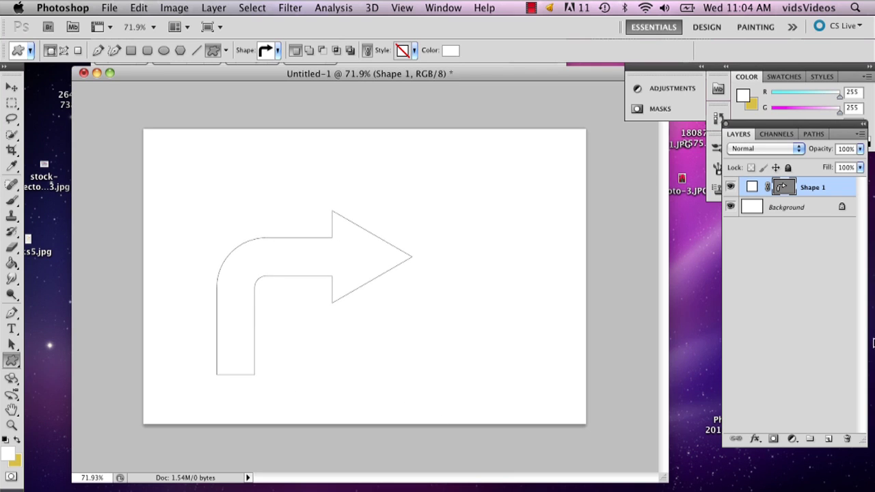
pyautogui.doubleClick(752, 187)
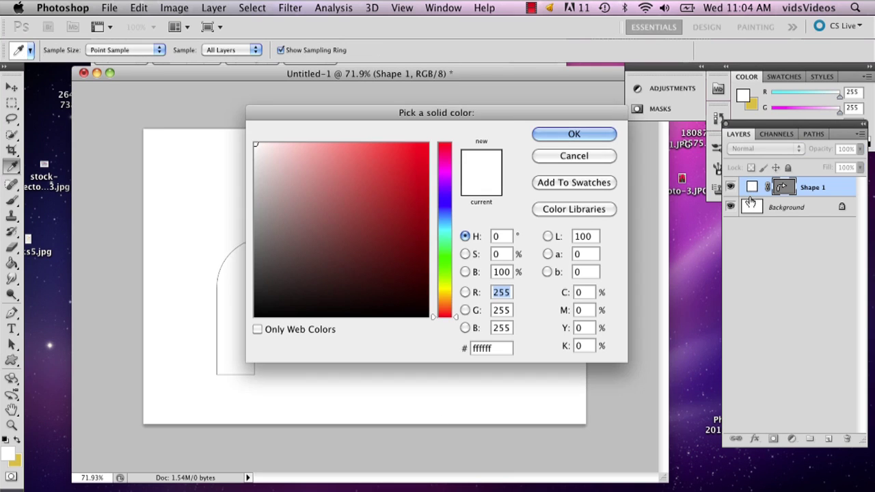
pyautogui.click(406, 158)
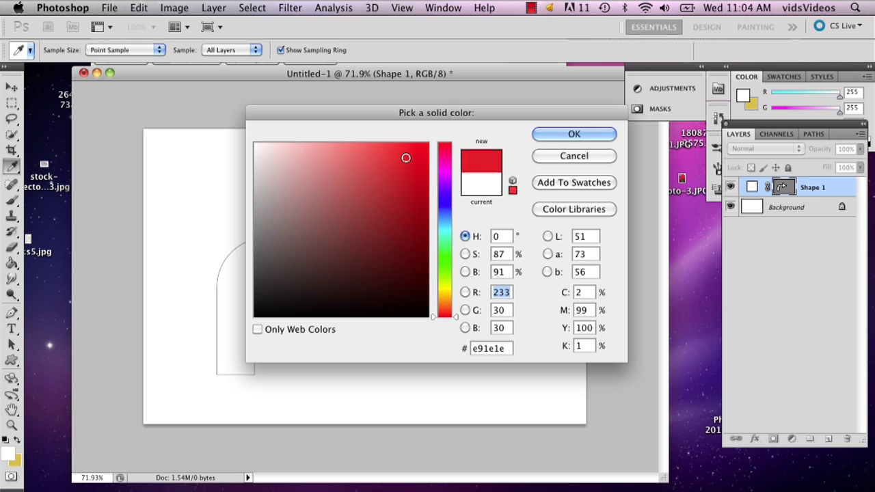
pyautogui.click(583, 134)
pyautogui.click(13, 104)
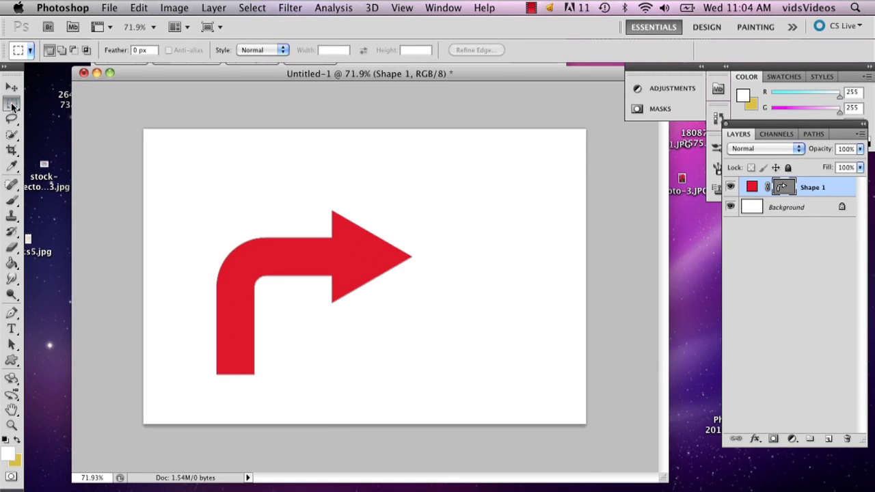
# - Rotate the red arrow 90° with Free Transform Path so its head points down
pyautogui.rightClick(283, 268)
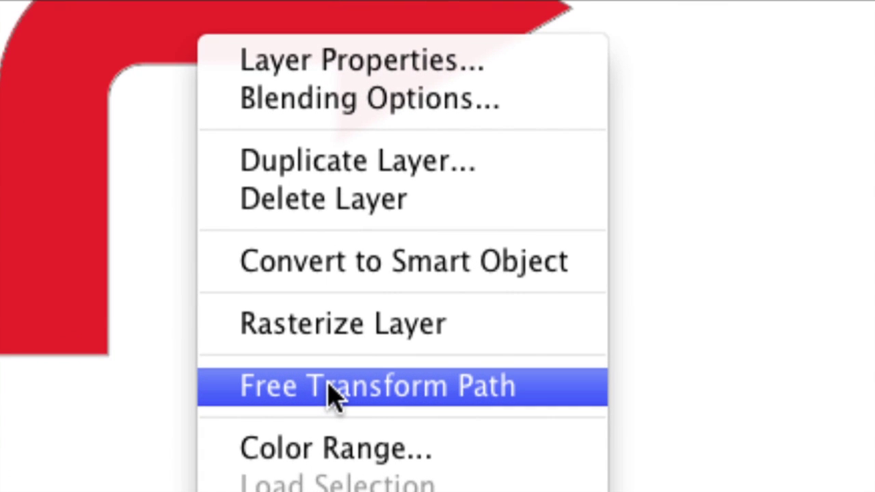
pyautogui.click(332, 394)
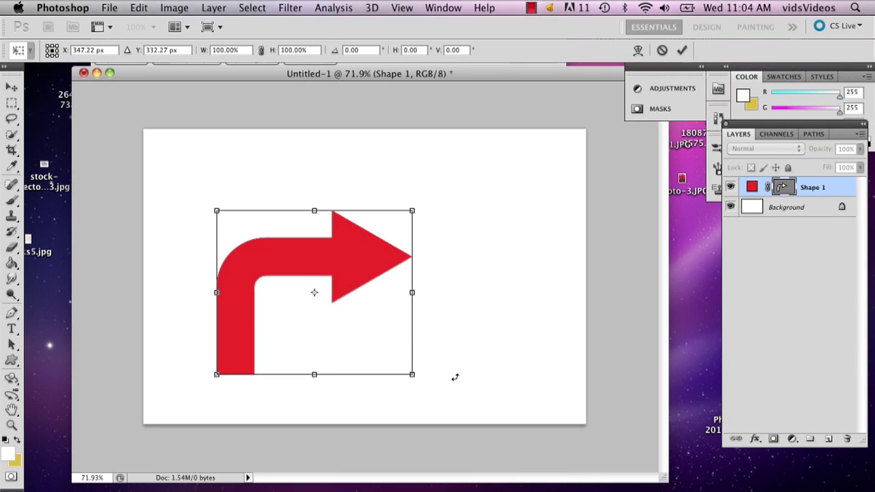
pyautogui.moveTo(426, 378); pyautogui.dragTo(627, 347)
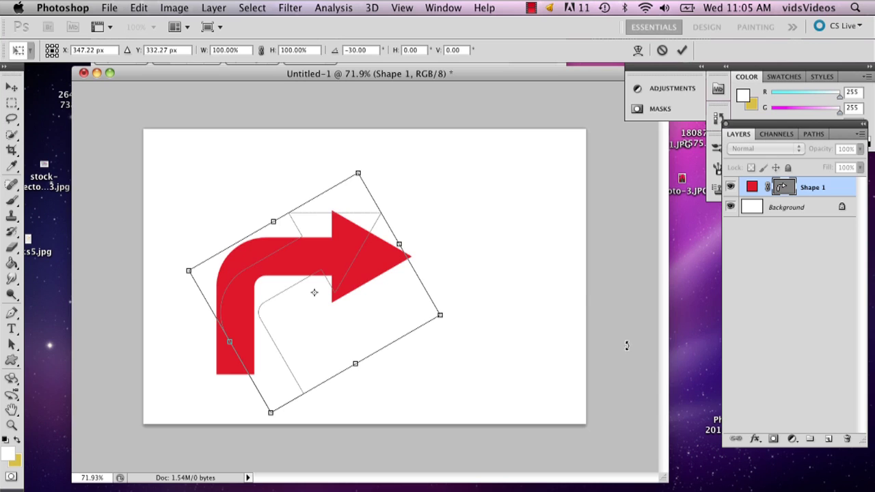
pyautogui.moveTo(585, 304); pyautogui.dragTo(256, 352)
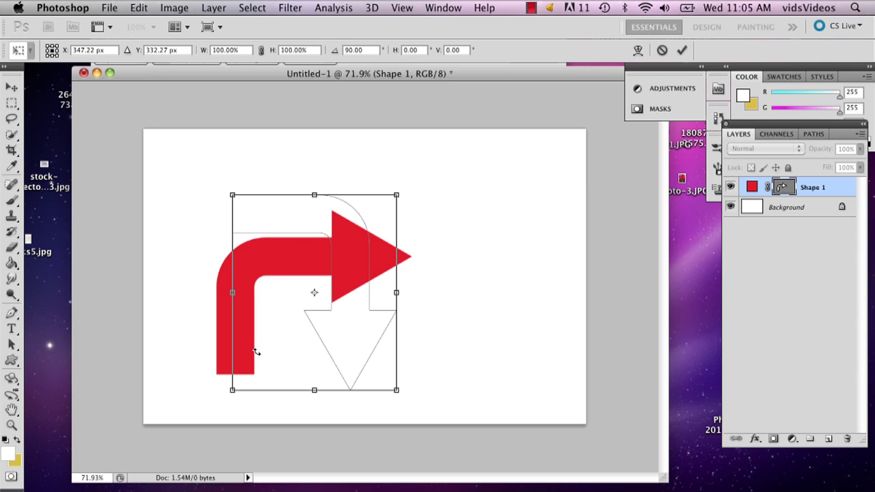
pyautogui.moveTo(257, 352)
pyautogui.mouseDown()
pyautogui.moveTo(246, 342)
pyautogui.moveTo(258, 354)
pyautogui.moveTo(410, 398)
pyautogui.moveTo(445, 363)
pyautogui.moveTo(438, 375)
pyautogui.moveTo(283, 389)
pyautogui.moveTo(238, 363)
pyautogui.moveTo(256, 367)
pyautogui.mouseUp()
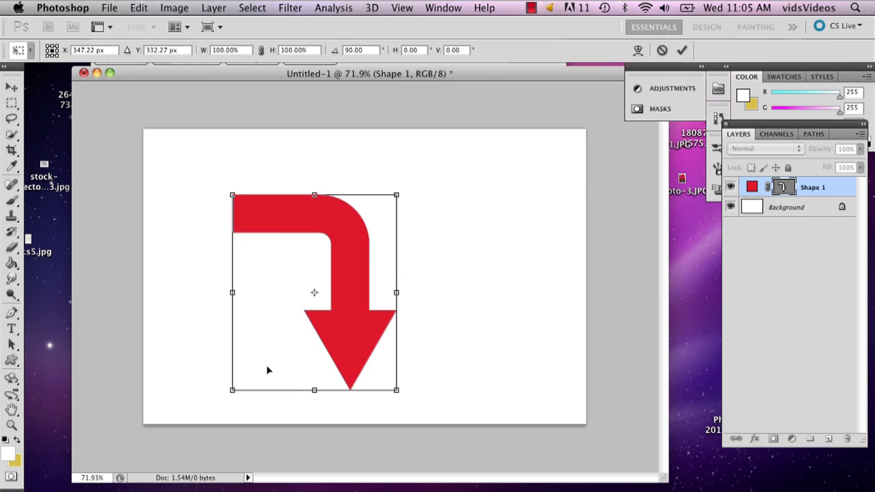
# - Flip the arrow horizontally, rotate it back to 0°, and shift it right and slightly up
pyautogui.rightClick(333, 291)
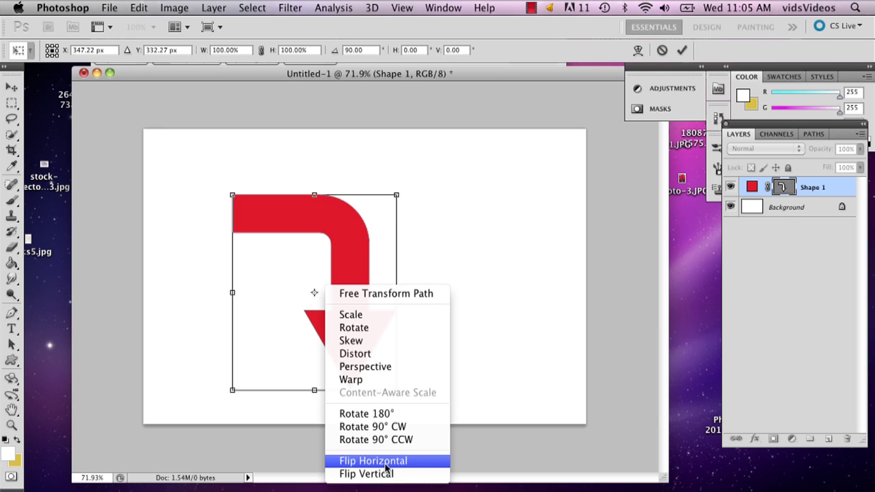
pyautogui.click(414, 463)
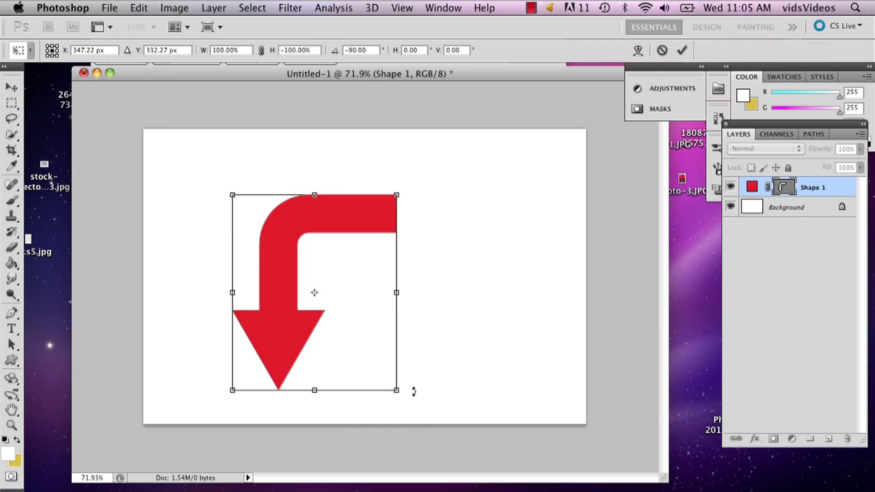
pyautogui.moveTo(405, 193); pyautogui.dragTo(488, 153)
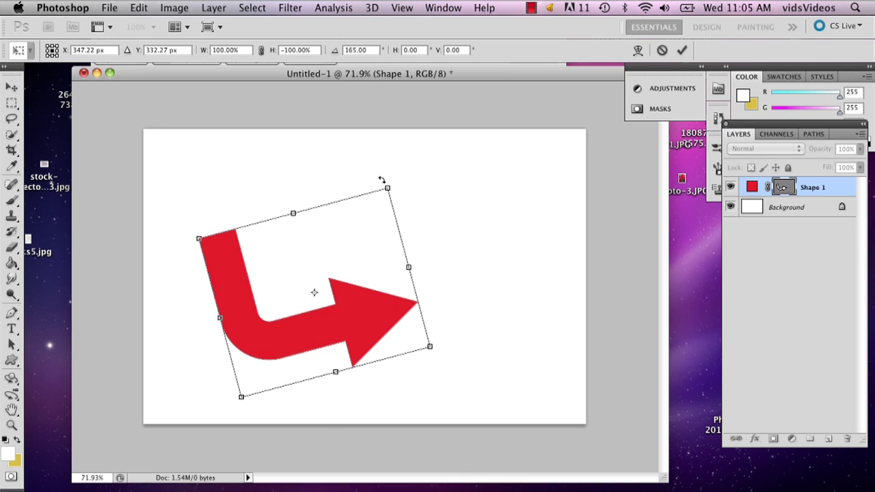
pyautogui.moveTo(382, 198); pyautogui.dragTo(386, 228)
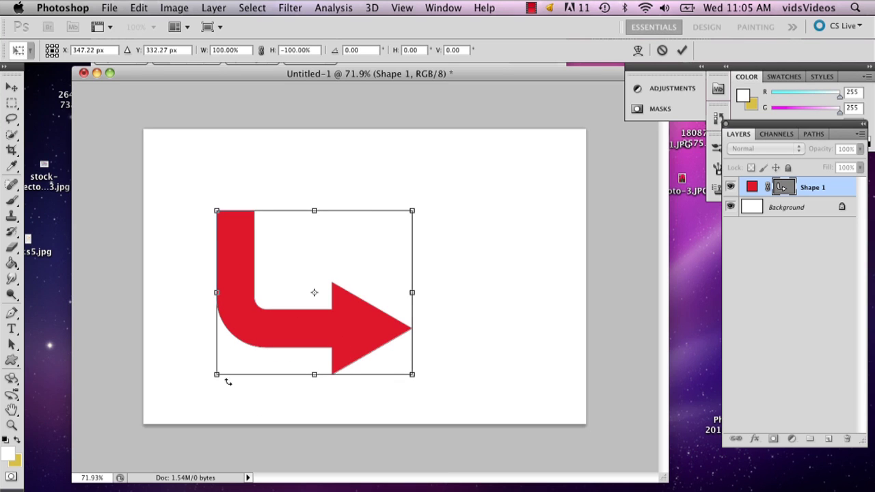
pyautogui.moveTo(368, 322); pyautogui.dragTo(432, 307)
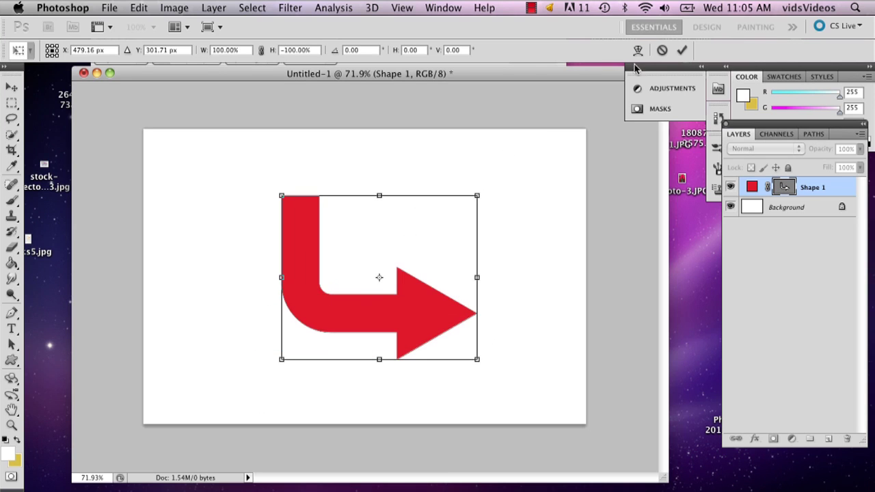
# - Apply the transform and move the arrow's layer a little lower on the canvas
pyautogui.click(682, 50)
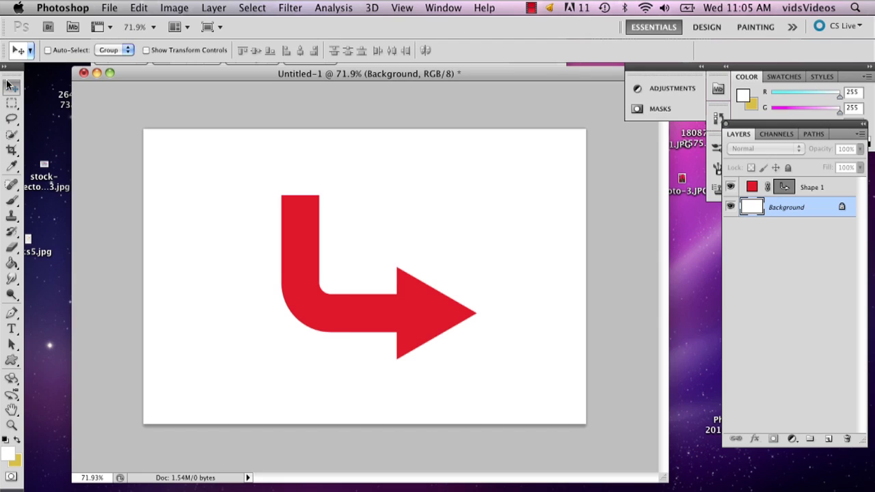
pyautogui.moveTo(308, 278); pyautogui.dragTo(358, 319)
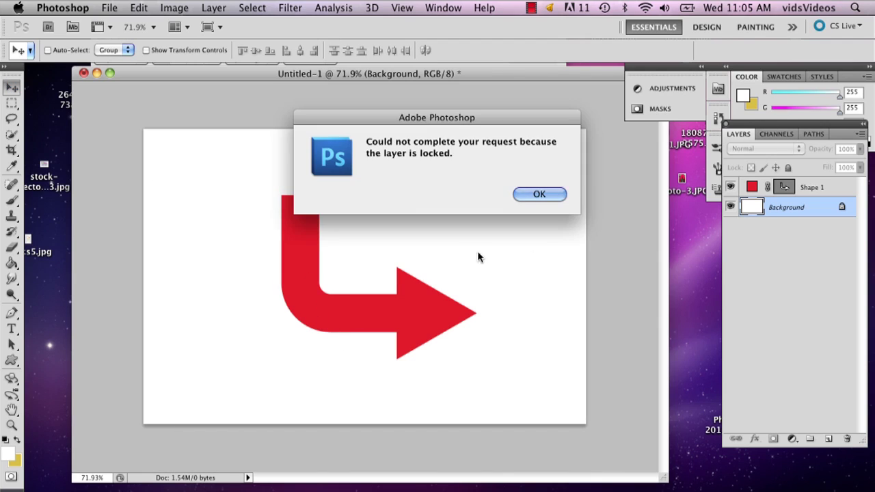
pyautogui.click(554, 196)
pyautogui.click(819, 190)
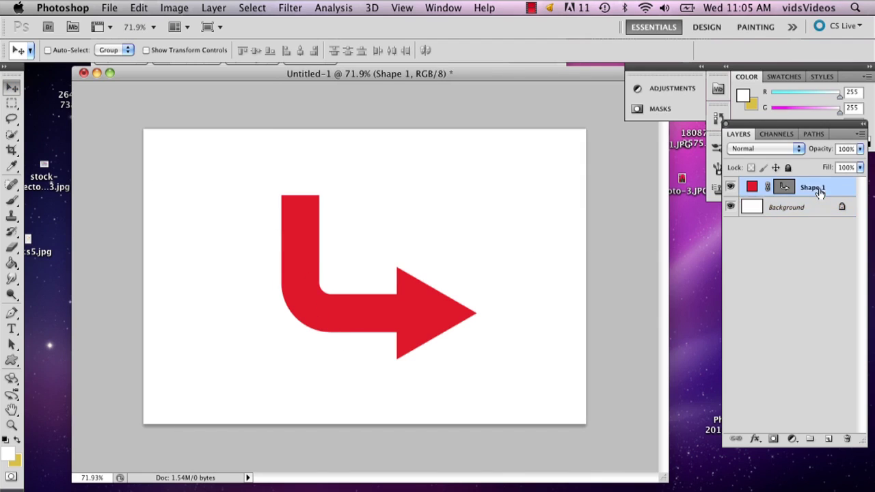
pyautogui.moveTo(383, 319); pyautogui.dragTo(390, 365)
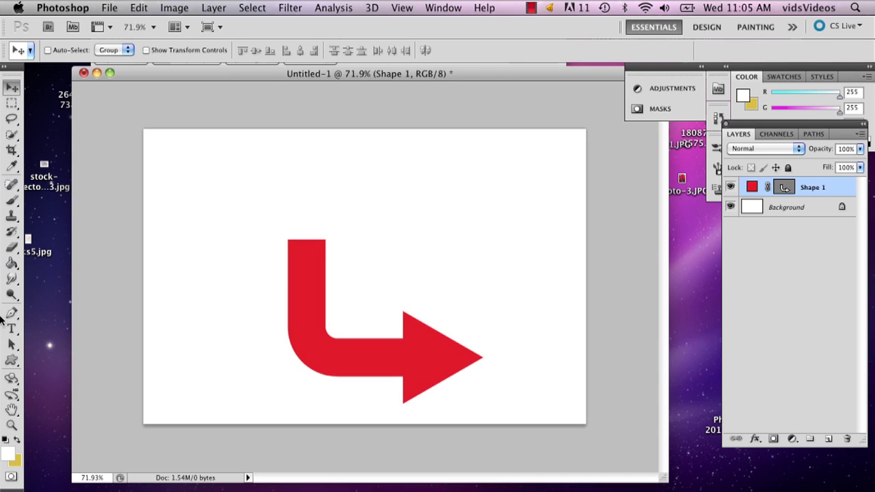
pyautogui.click(15, 357)
# - Replace the custom shapes with the All set and choose the inverted triangle
pyautogui.click(116, 424)
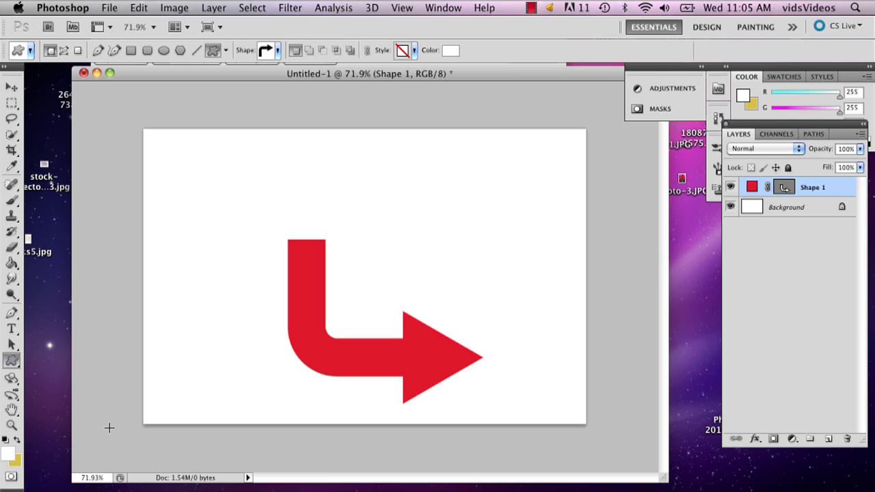
pyautogui.click(278, 52)
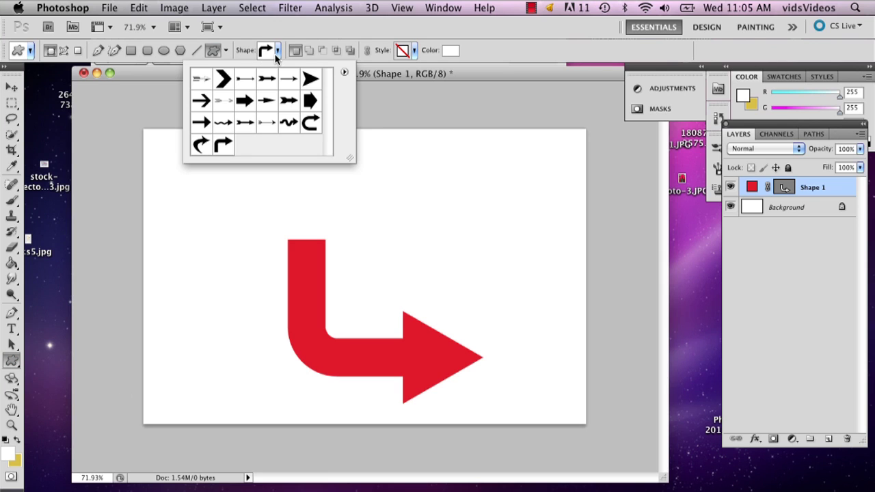
pyautogui.click(343, 73)
pyautogui.click(371, 261)
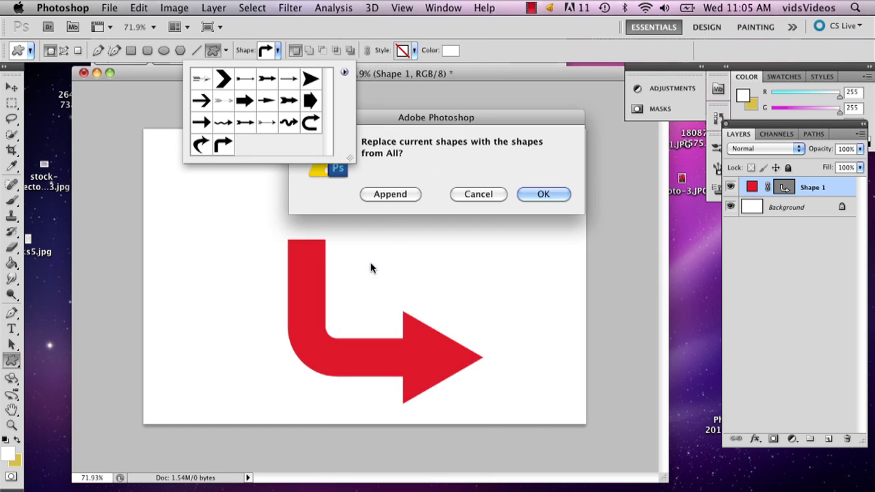
pyautogui.click(540, 194)
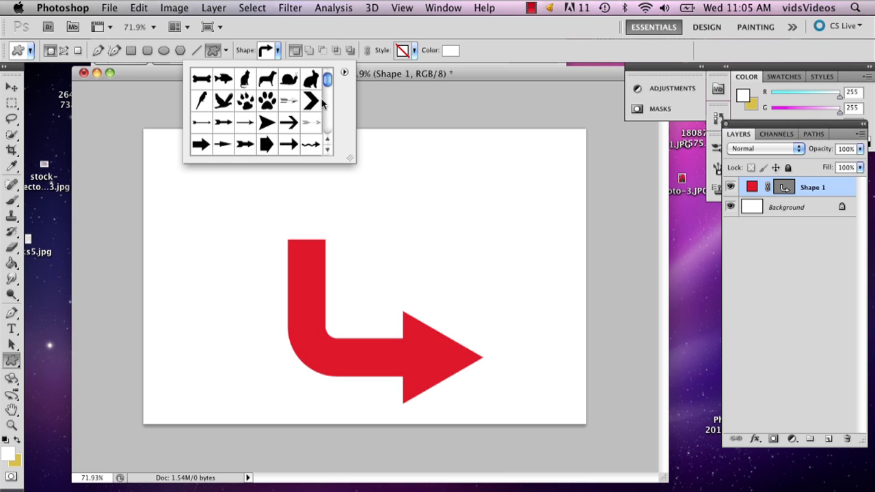
pyautogui.moveTo(328, 151); pyautogui.dragTo(328, 153)
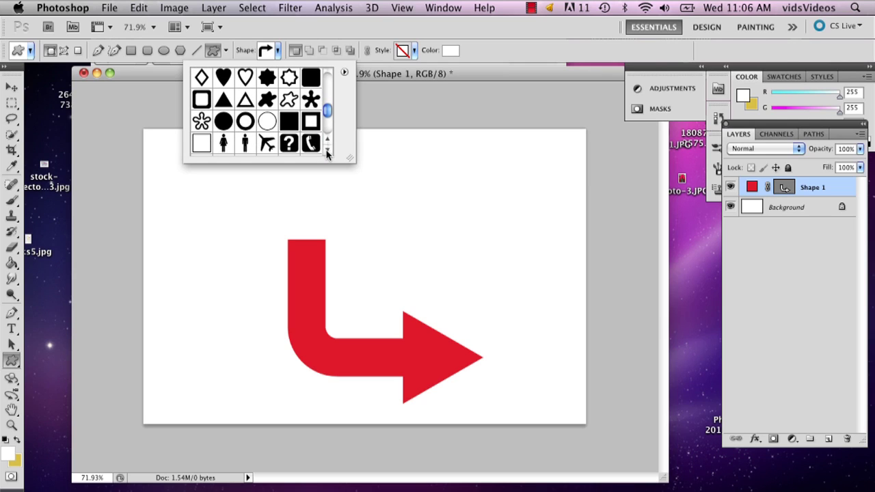
pyautogui.scroll(-4, 330, 119)
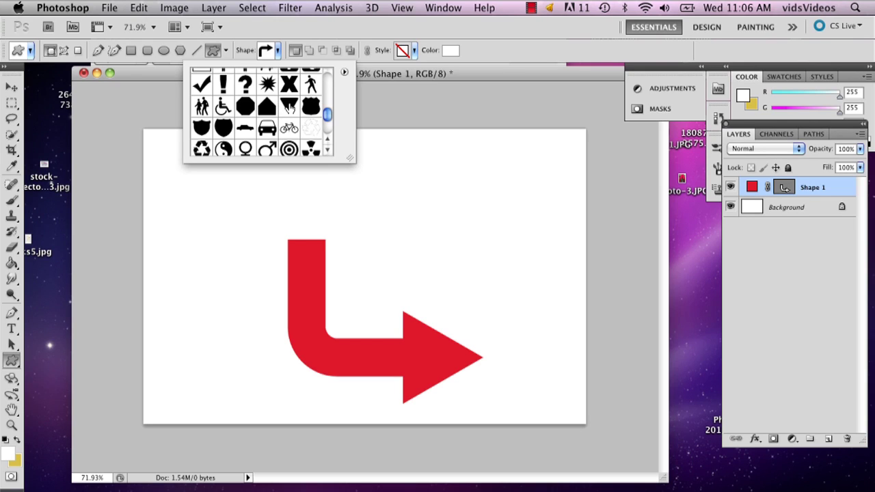
pyautogui.click(289, 106)
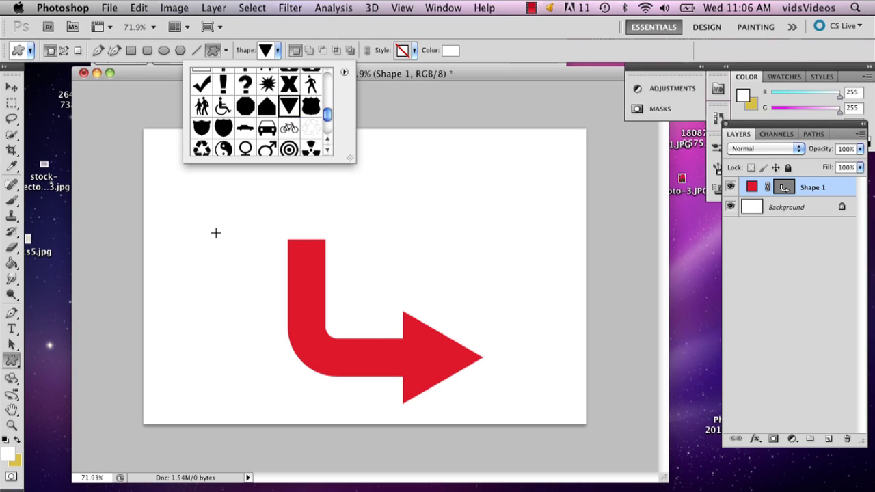
# - After undoing a trial triangle, draw a white rounded rectangle across the canvas top
pyautogui.click(18, 441)
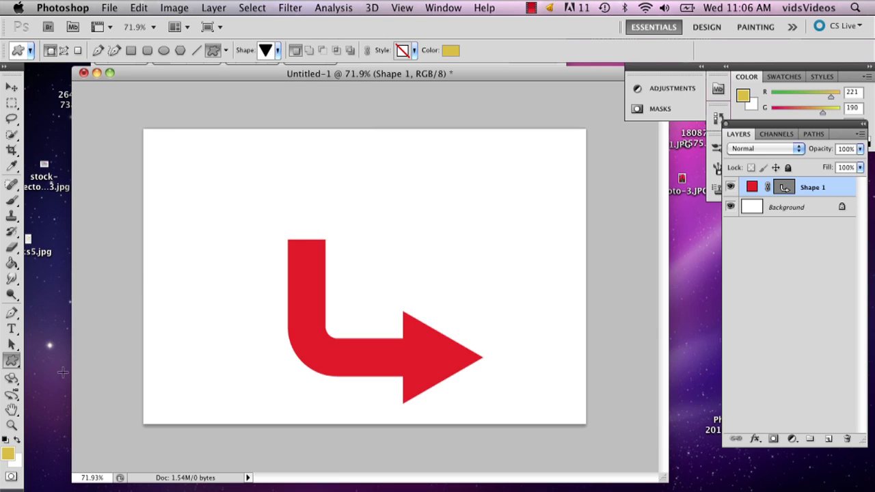
pyautogui.moveTo(210, 210); pyautogui.dragTo(438, 453)
pyautogui.press('super+z')
pyautogui.moveTo(11, 361); pyautogui.dragTo(66, 372)
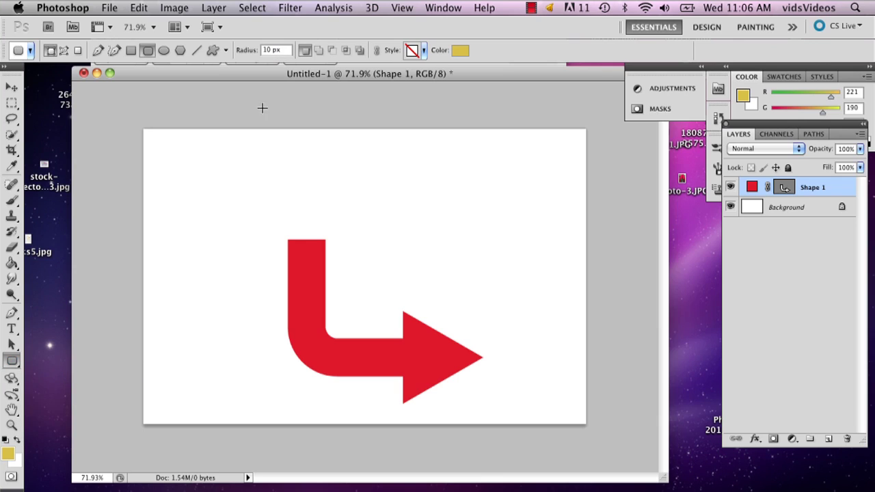
pyautogui.moveTo(162, 164); pyautogui.dragTo(458, 249)
pyautogui.click(12, 87)
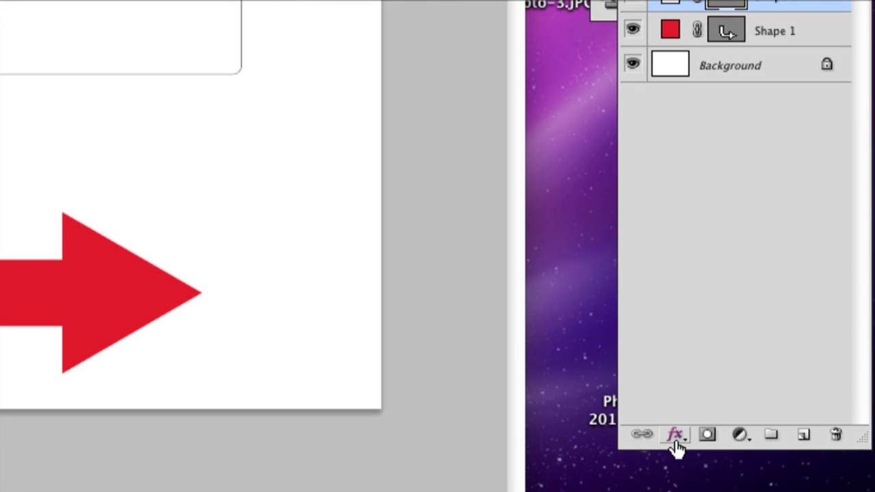
# - Add a 16 px yellow Stroke layer effect to the rounded rectangle
pyautogui.click(675, 437)
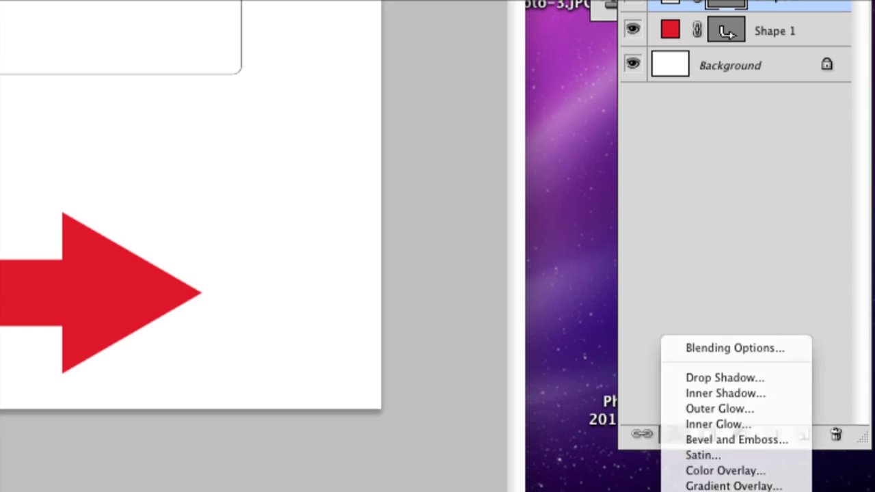
pyautogui.click(701, 489)
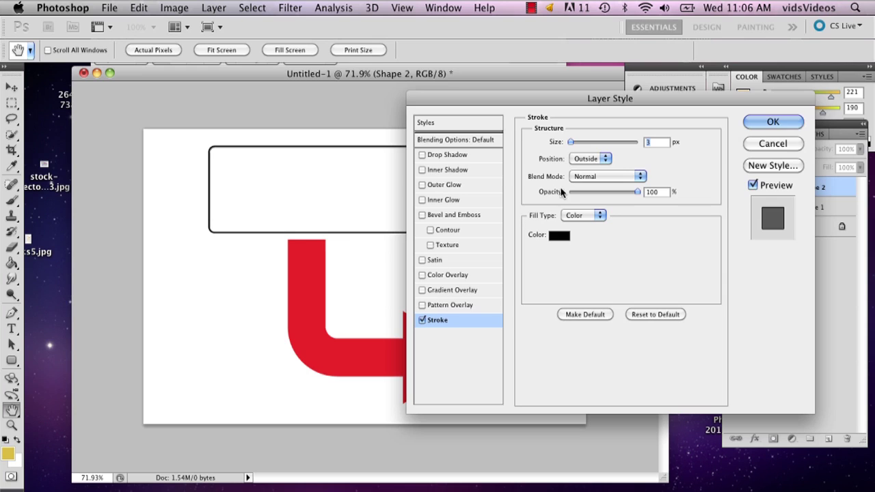
pyautogui.moveTo(570, 142); pyautogui.dragTo(576, 141)
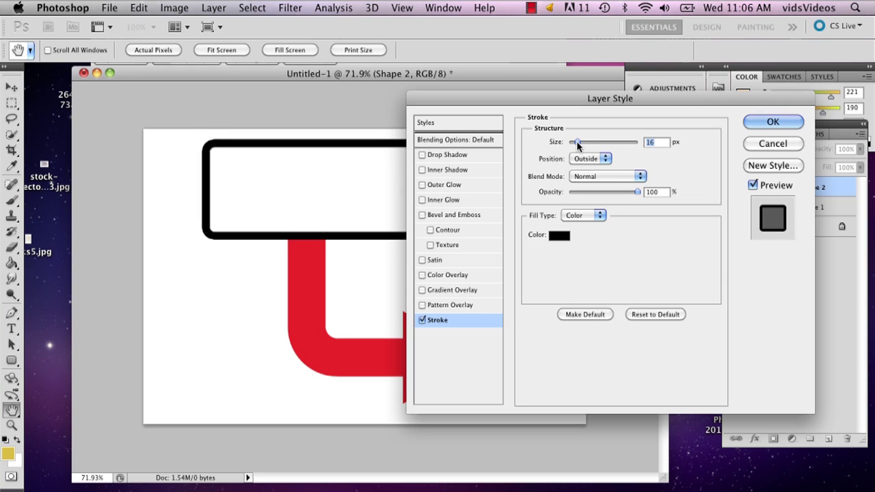
pyautogui.click(558, 235)
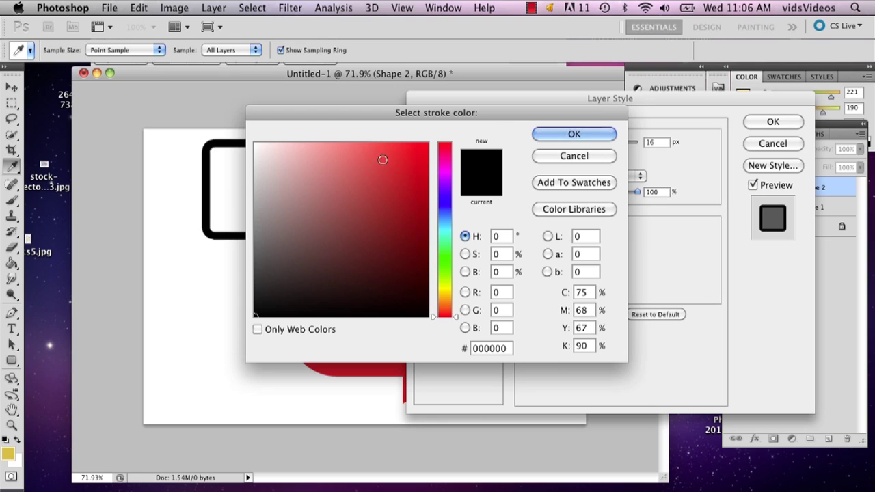
pyautogui.click(446, 294)
pyautogui.moveTo(395, 164); pyautogui.dragTo(403, 148)
pyautogui.click(574, 134)
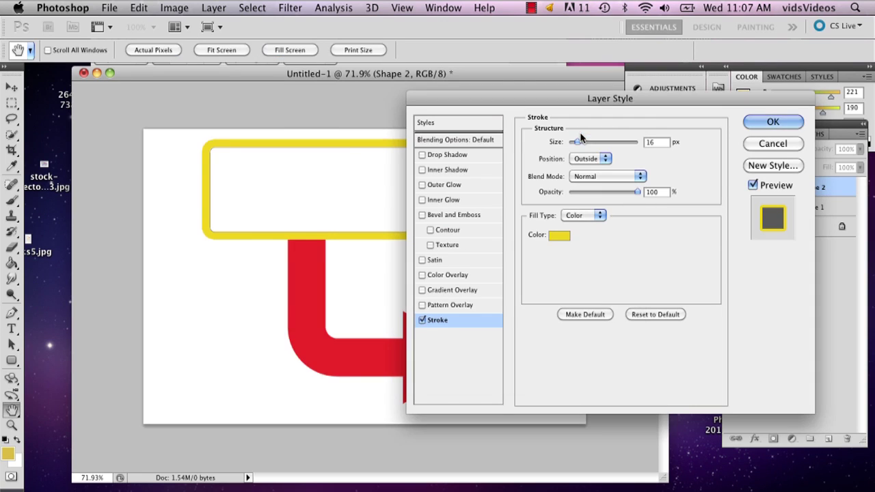
pyautogui.click(781, 120)
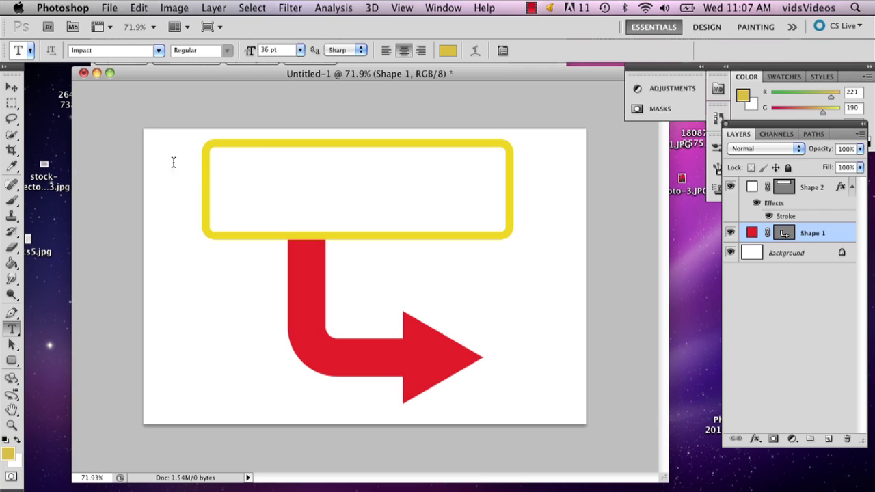
# - Create a text box inside the sign and type Diner in red 18 pt Impact
pyautogui.moveTo(226, 158); pyautogui.dragTo(489, 216)
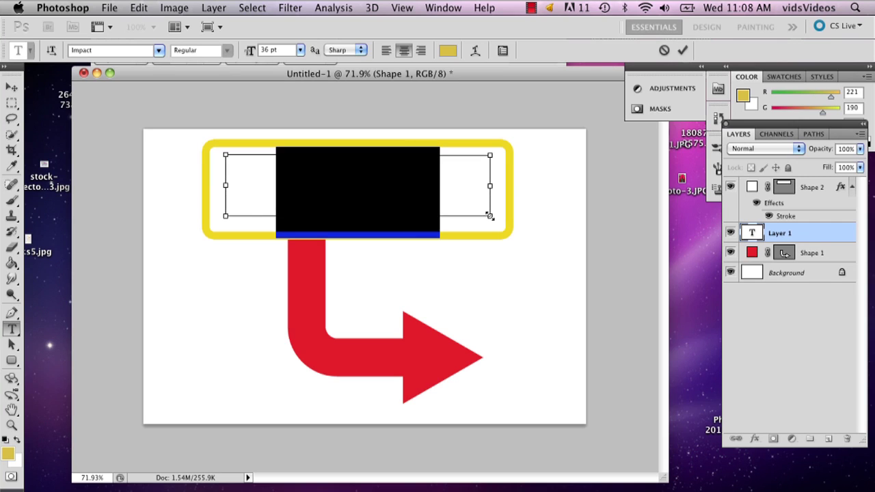
pyautogui.click(6, 456)
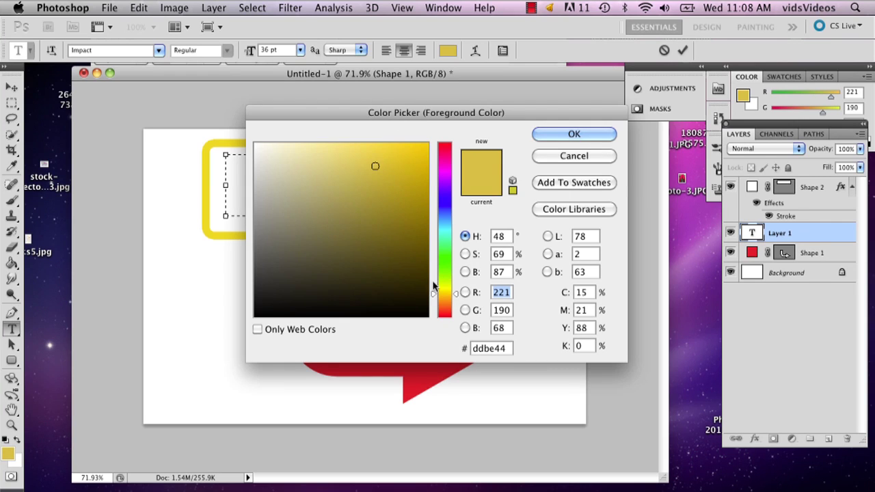
pyautogui.click(444, 150)
pyautogui.moveTo(453, 151); pyautogui.dragTo(452, 142)
pyautogui.click(411, 145)
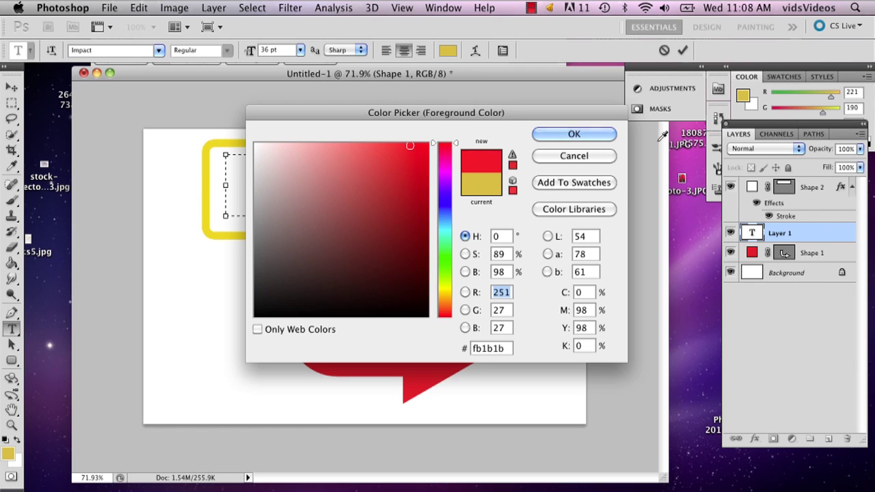
pyautogui.click(574, 134)
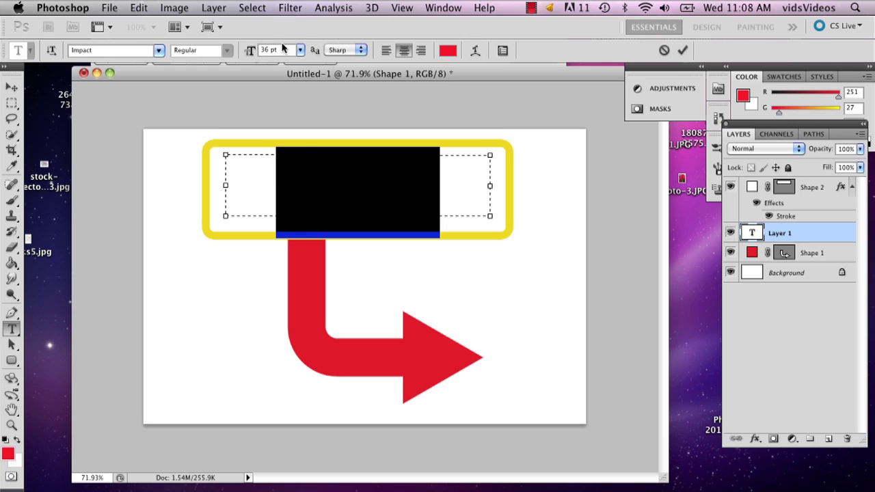
pyautogui.click(300, 50)
pyautogui.click(285, 158)
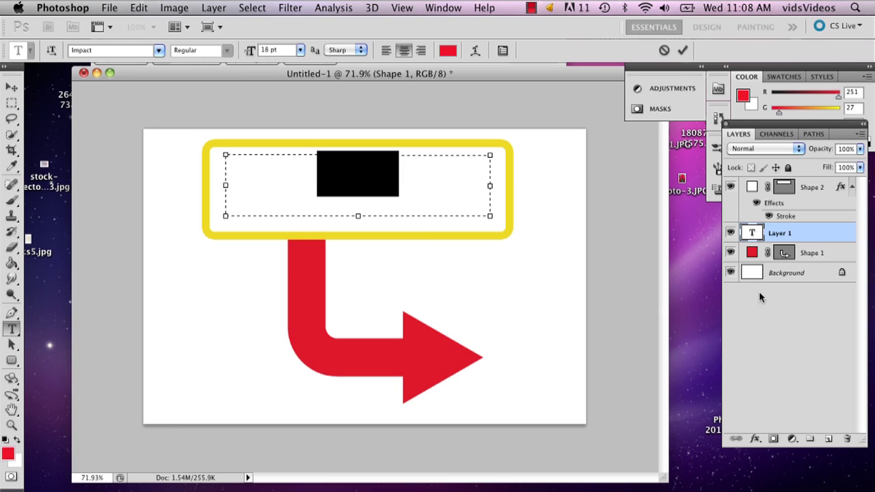
pyautogui.click(683, 50)
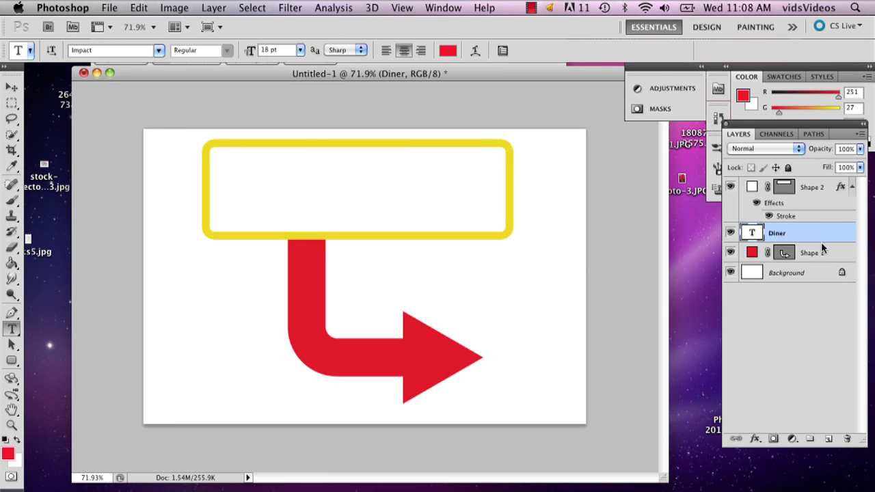
# - Move the Diner layer above Shape 2 and nudge the text inside the box
pyautogui.moveTo(800, 206); pyautogui.dragTo(796, 192)
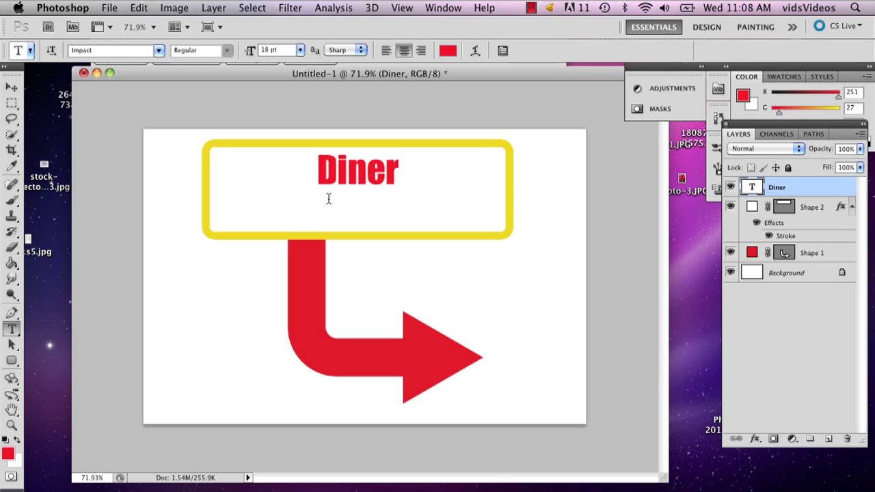
pyautogui.click(11, 87)
pyautogui.moveTo(320, 176); pyautogui.dragTo(309, 152)
# - Select the word Diner and recolour it white
pyautogui.click(9, 329)
pyautogui.click(314, 186)
pyautogui.moveTo(353, 175); pyautogui.dragTo(221, 187)
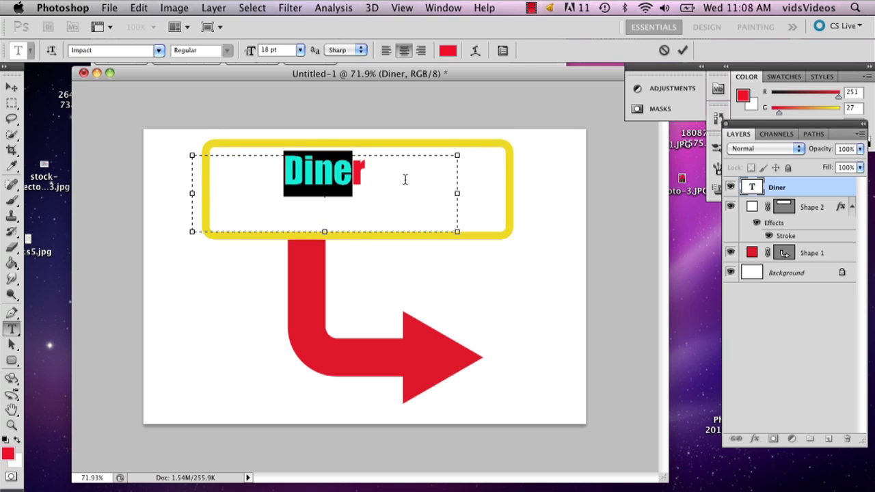
pyautogui.moveTo(406, 179); pyautogui.dragTo(221, 186)
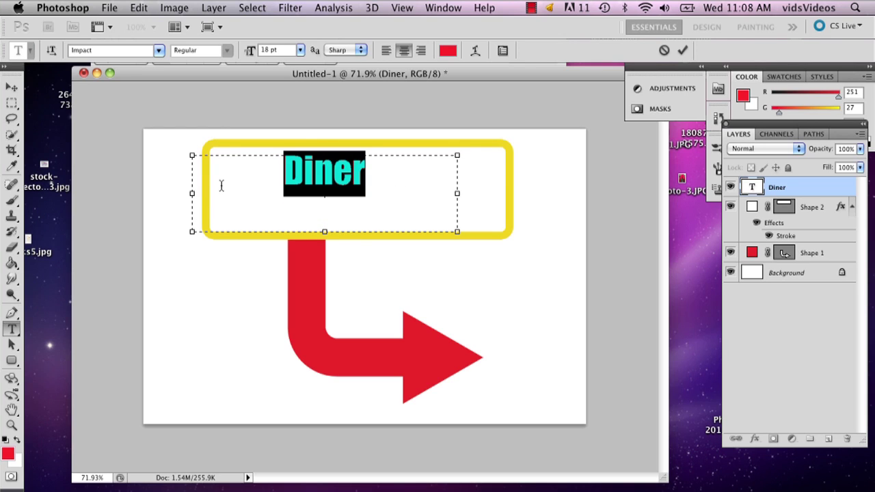
pyautogui.click(17, 442)
pyautogui.moveTo(398, 179); pyautogui.dragTo(193, 193)
pyautogui.press('super+h')
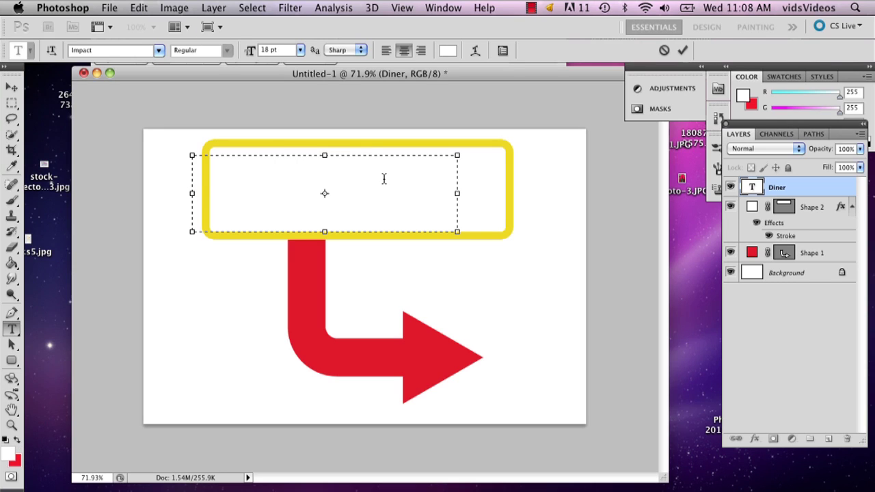